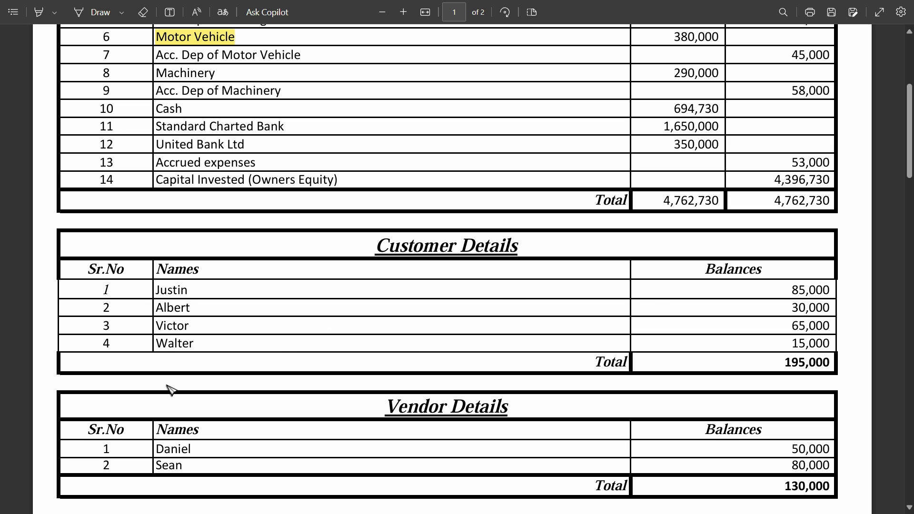
Switch from the PDF to Zoho Books and start a new customer record
key(alt+Tab)
key(alt+Tab)
key(alt+Tab)
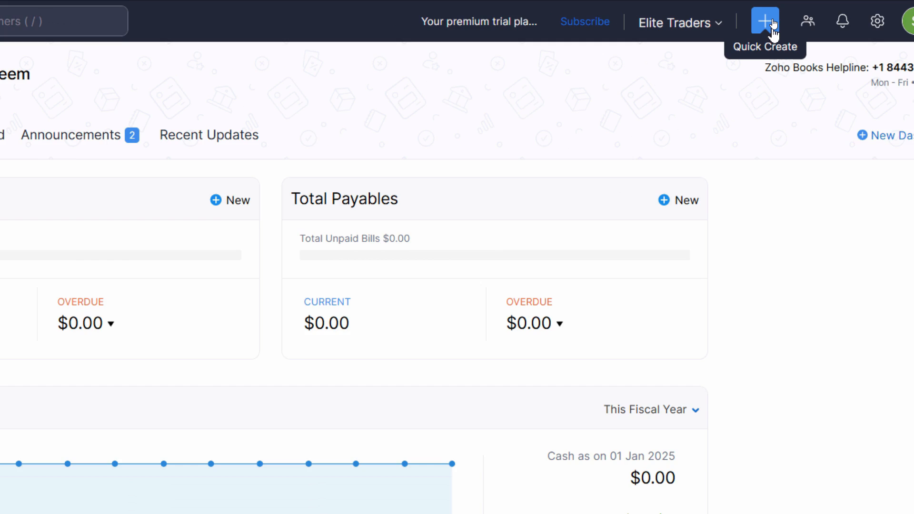
click(772, 21)
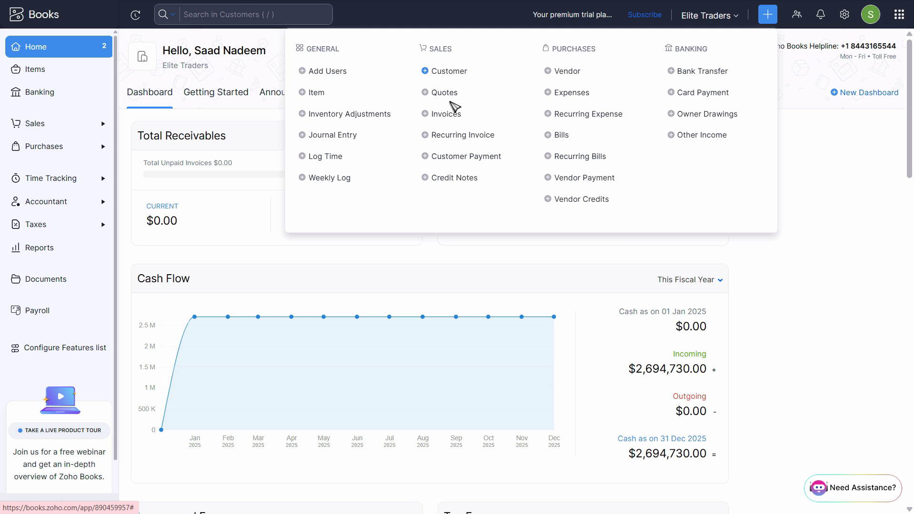
click(449, 71)
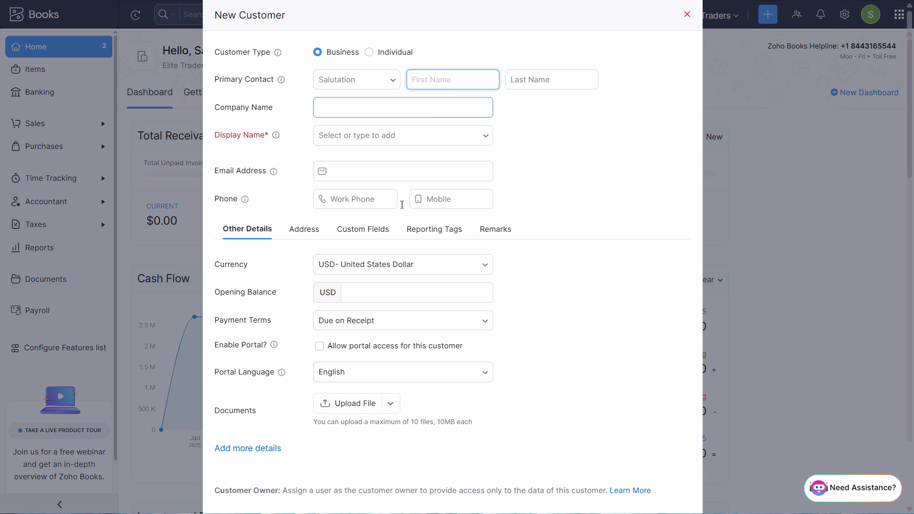
Copy the first customer's name from the PDF's Customer Details table into the primary contact's first name
key(alt+Tab)
double_click(179, 291)
key(ctrl+c)
key(alt+Tab)
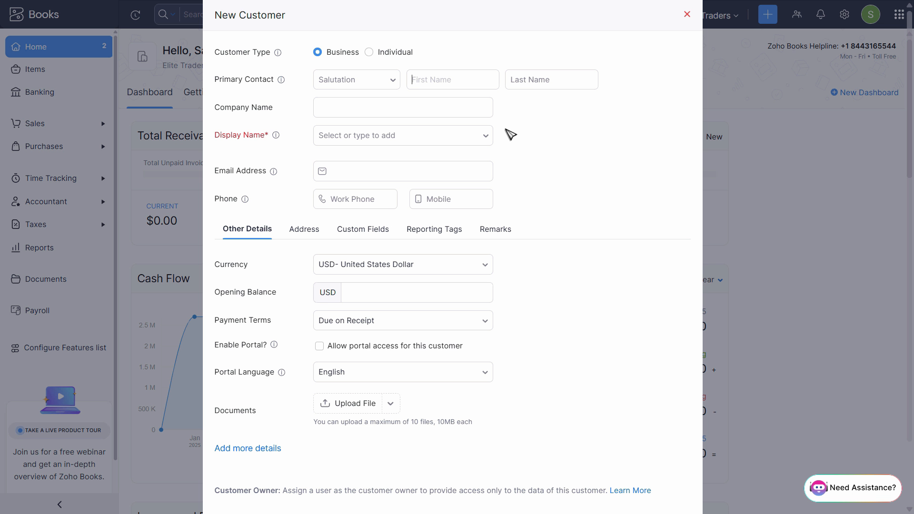
click(464, 83)
key(ctrl+v)
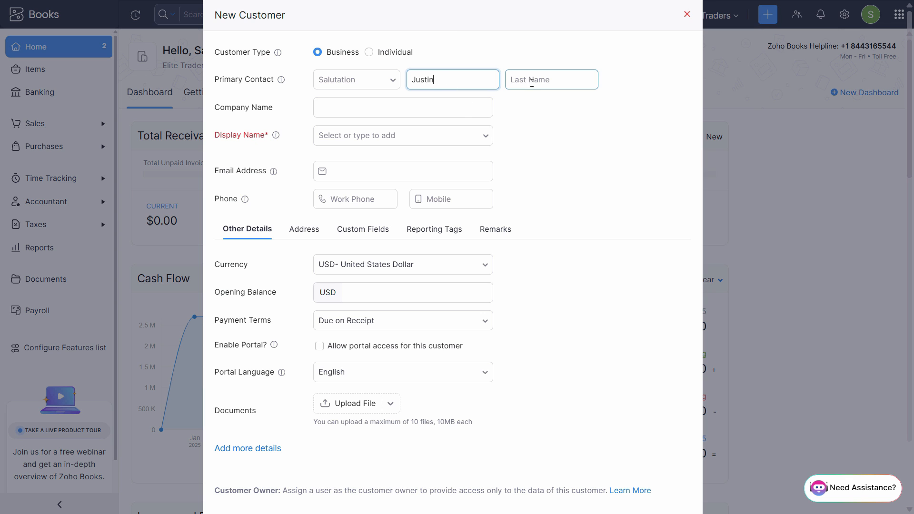
Use the same copied customer name for the company name and the display name
click(335, 106)
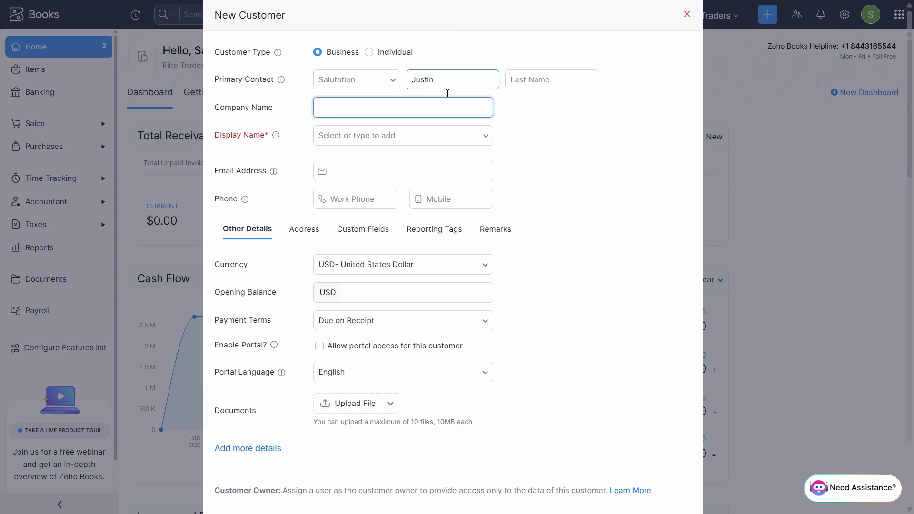
key(ctrl+v)
click(414, 138)
key(ctrl+v)
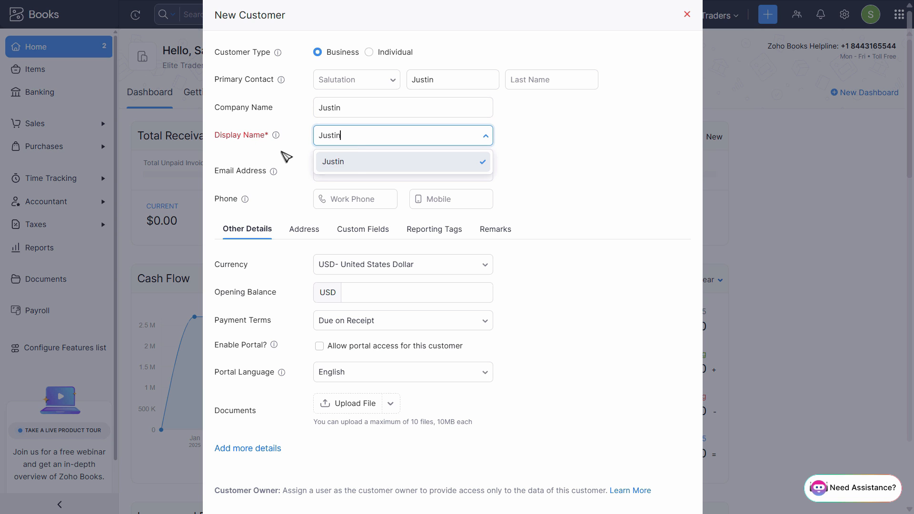
click(353, 164)
click(369, 53)
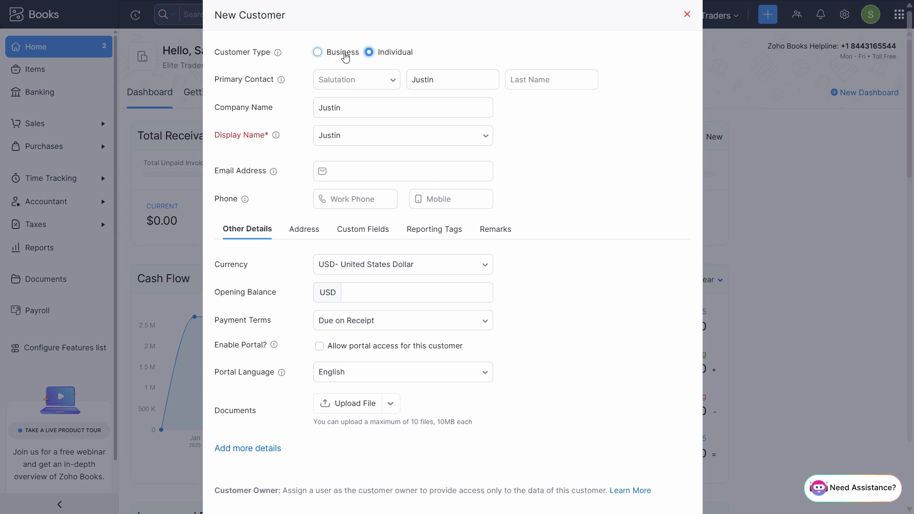
click(404, 168)
click(562, 257)
Set the first customer's opening balance to 85000 USD, as listed in the PDF's Customer Details table
scroll(528, 296, down, 2)
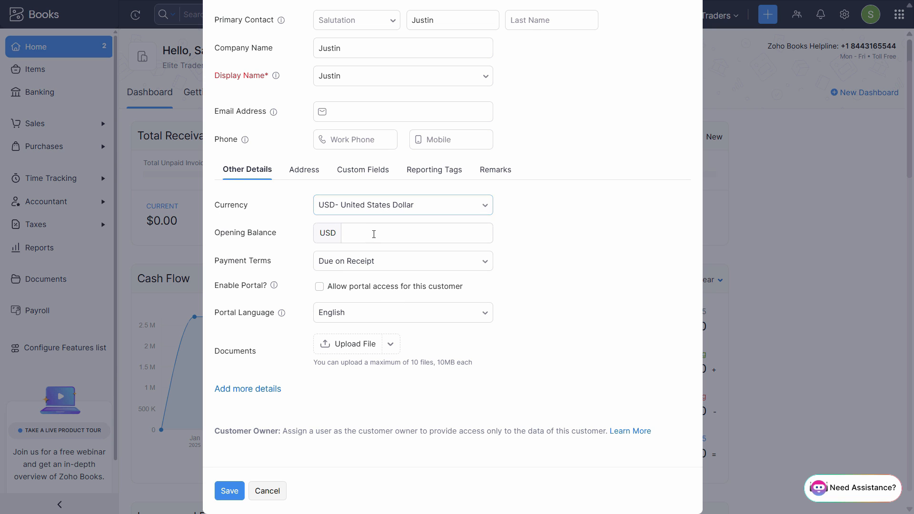
click(373, 234)
key(alt+Tab)
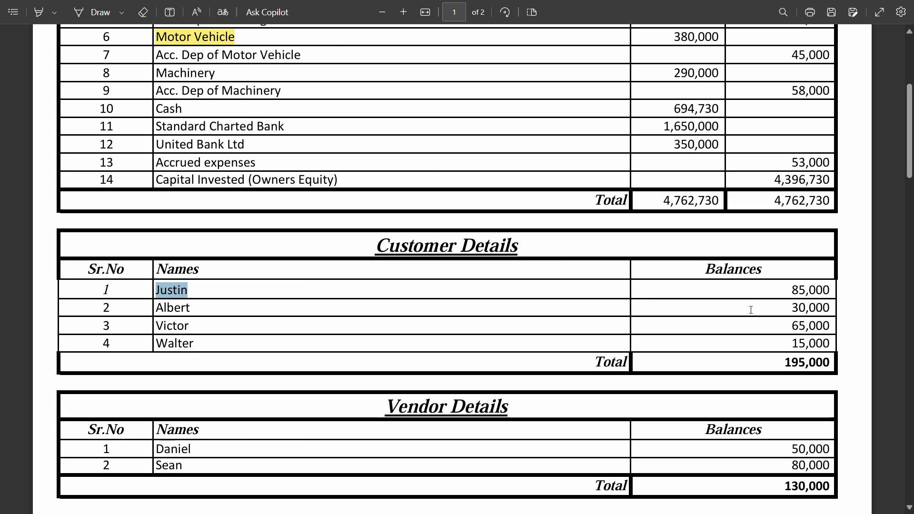
key(alt+Tab)
text(85)
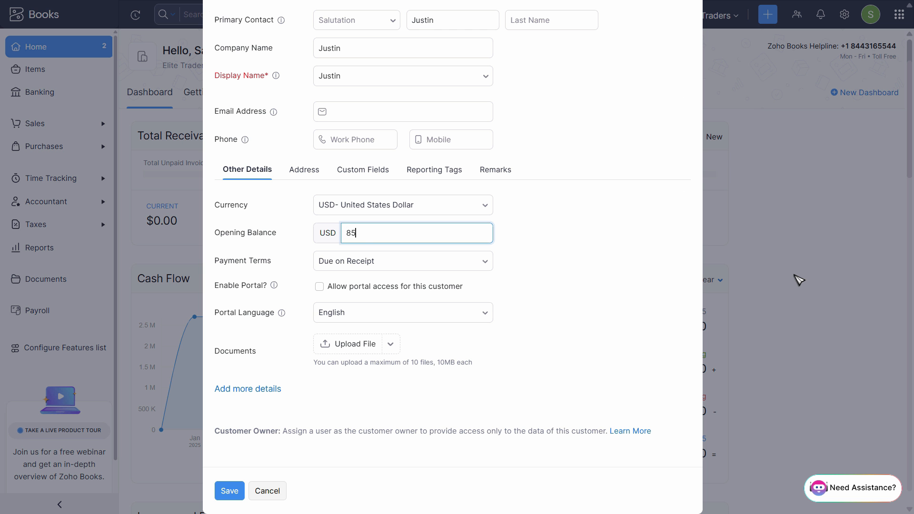
text(000)
key(Tab)
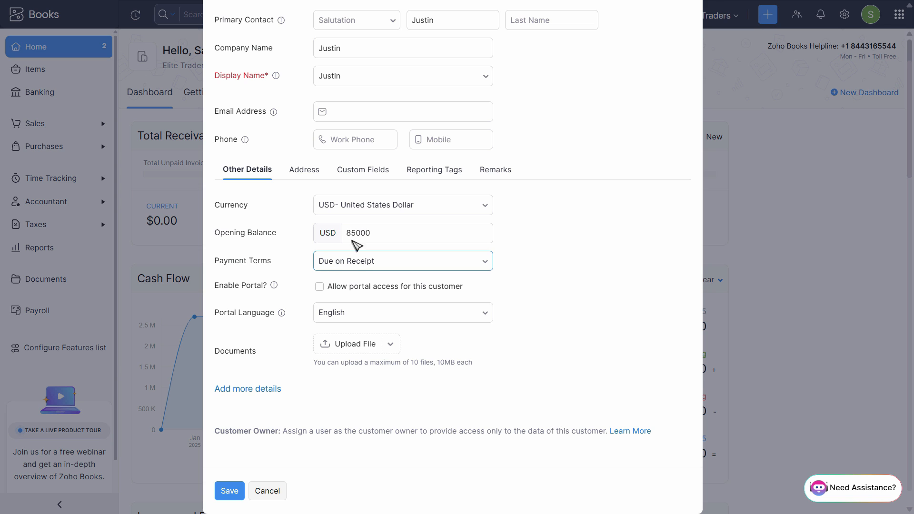
Review the available payment terms for the customer without choosing a different one
click(353, 45)
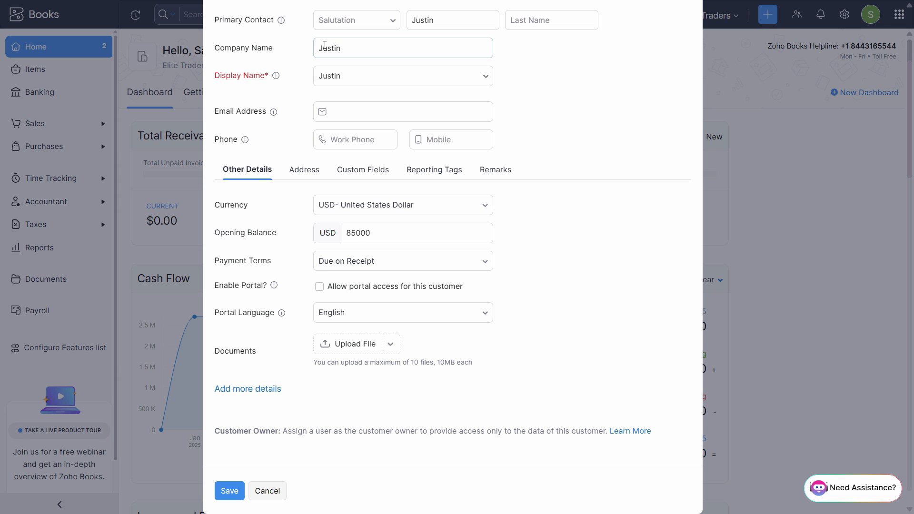
click(388, 264)
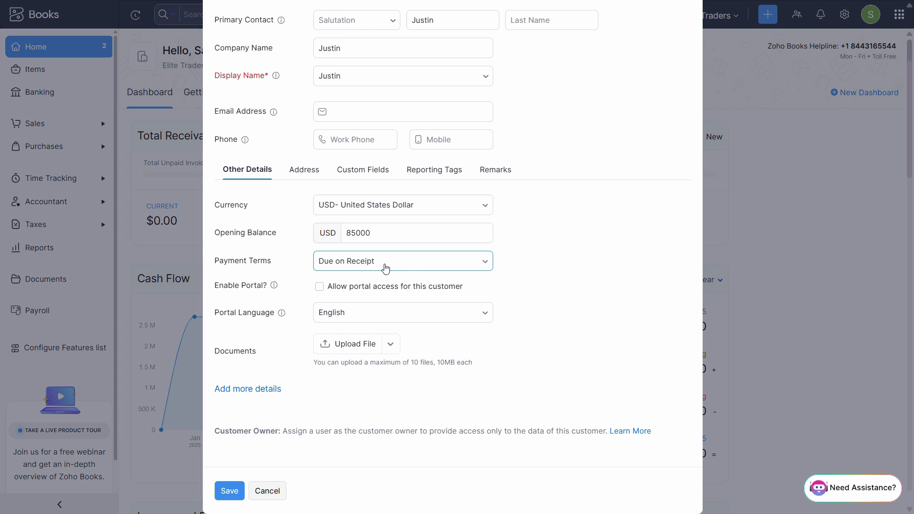
click(386, 267)
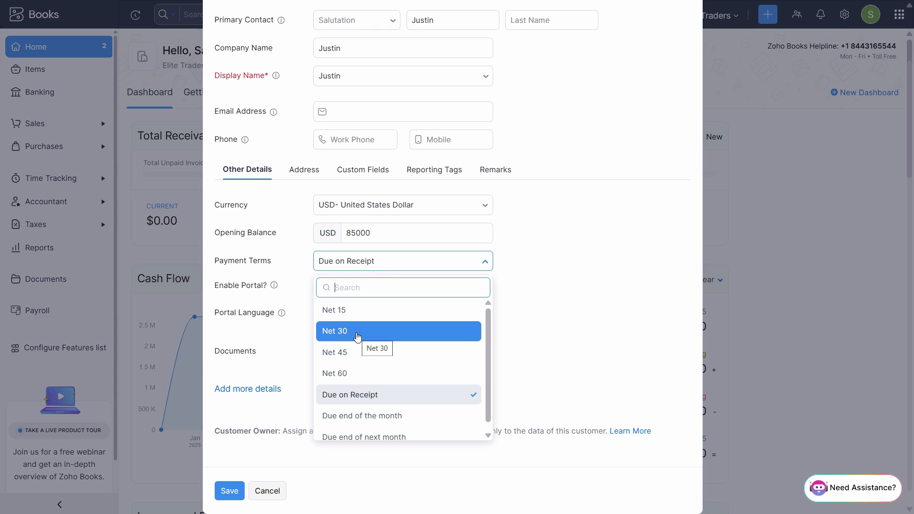
click(598, 242)
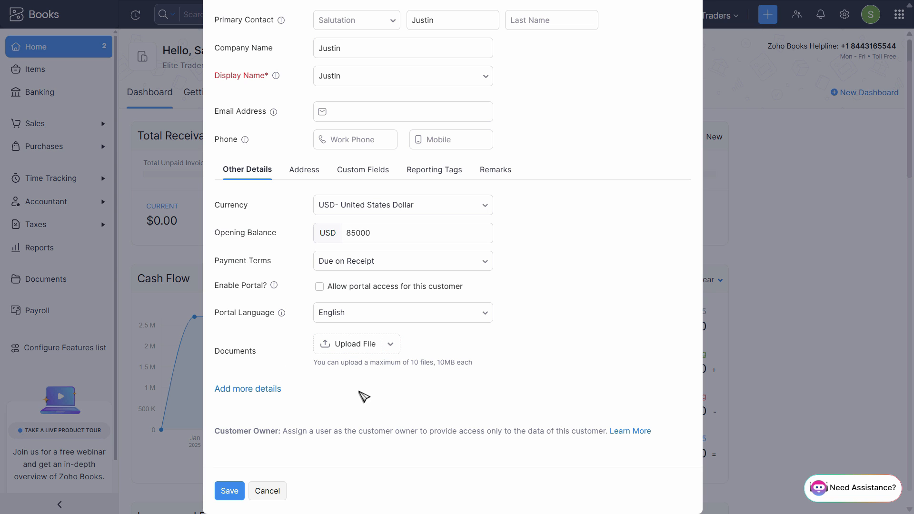
Show the additional customer details and review the website, department, designation and social media fields
click(250, 390)
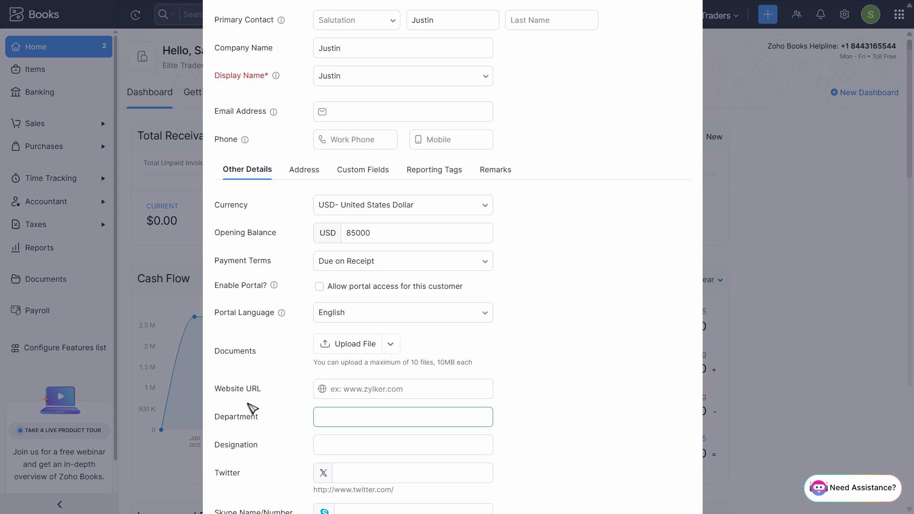
scroll(240, 448, down, 1)
scroll(245, 450, down, 3)
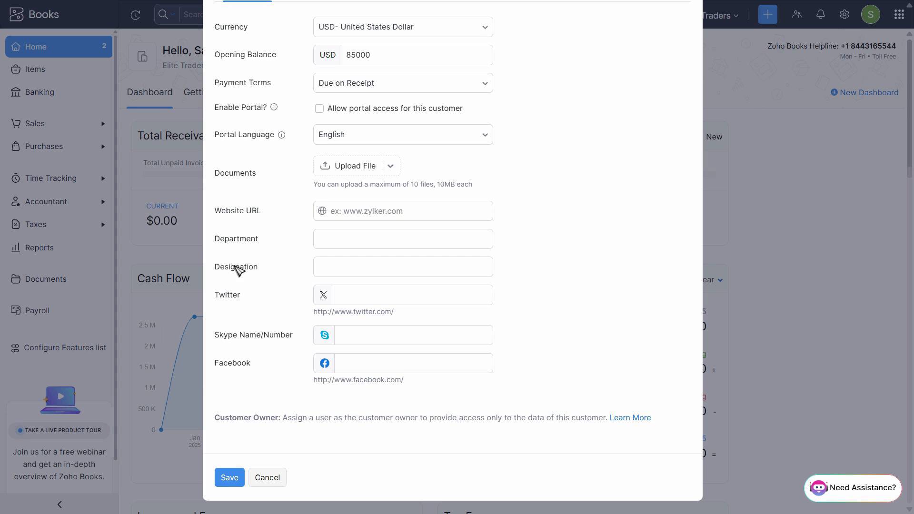
click(340, 212)
scroll(431, 397, up, 5)
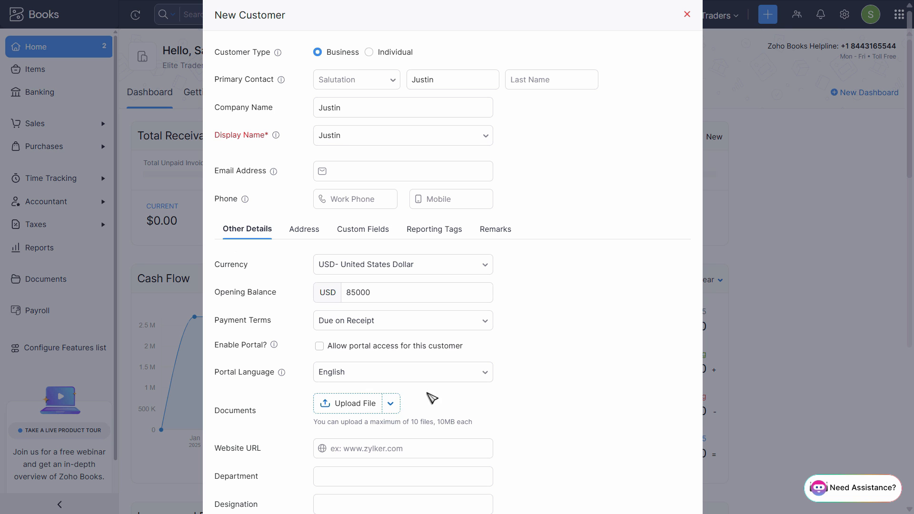
Review the customer's address, custom fields, reporting tags and remarks sections
click(304, 230)
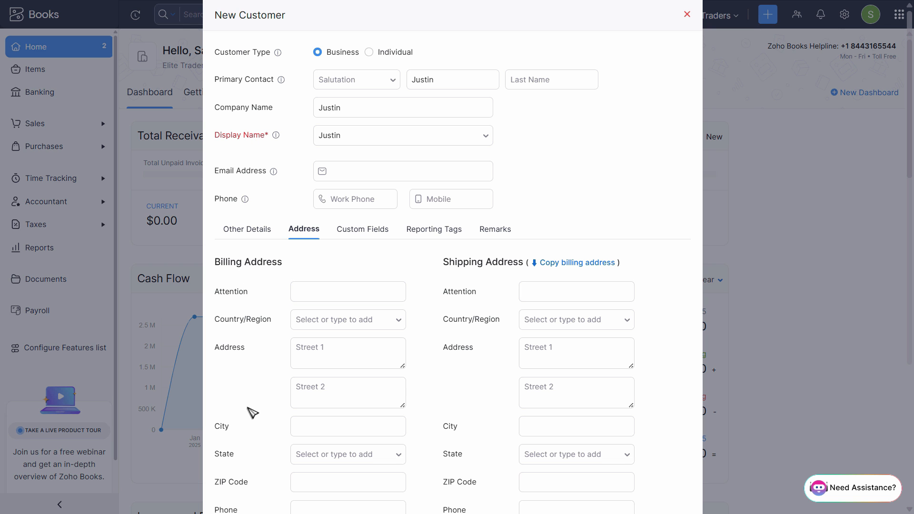
scroll(370, 284, down, 4)
scroll(382, 274, up, 4)
click(368, 230)
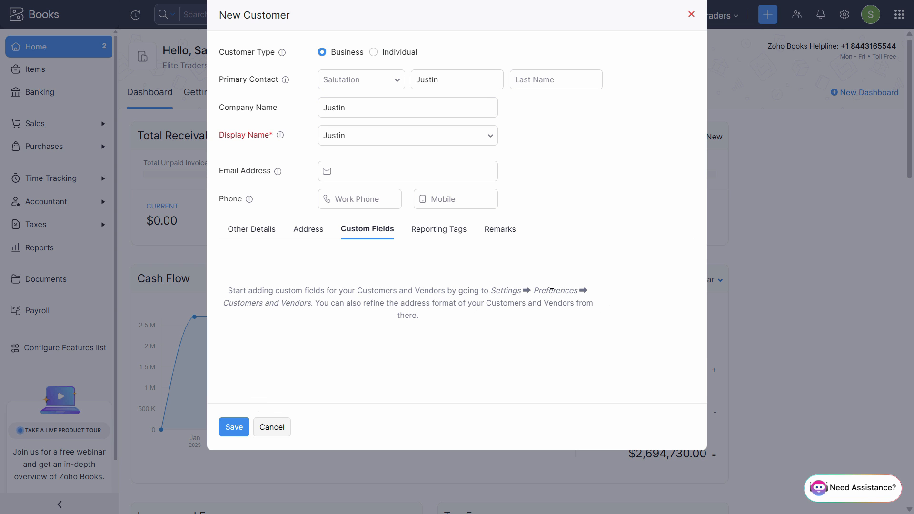
click(431, 232)
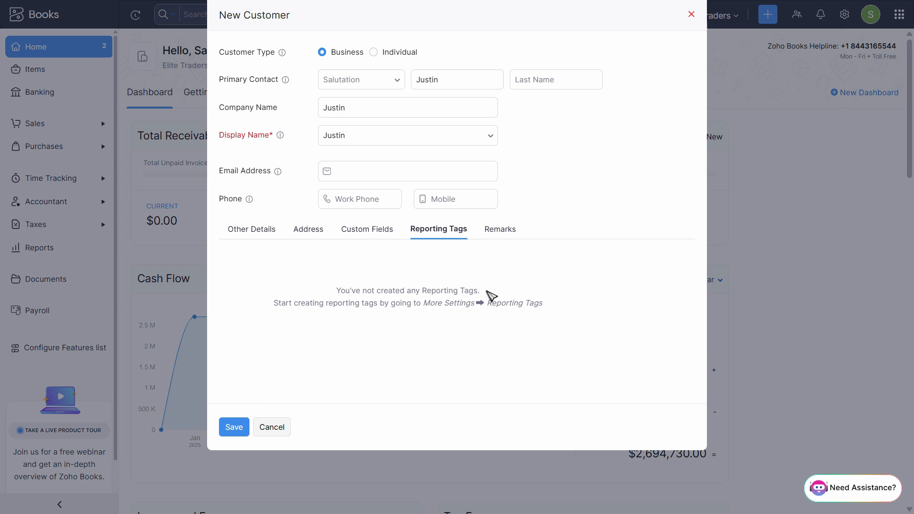
click(508, 236)
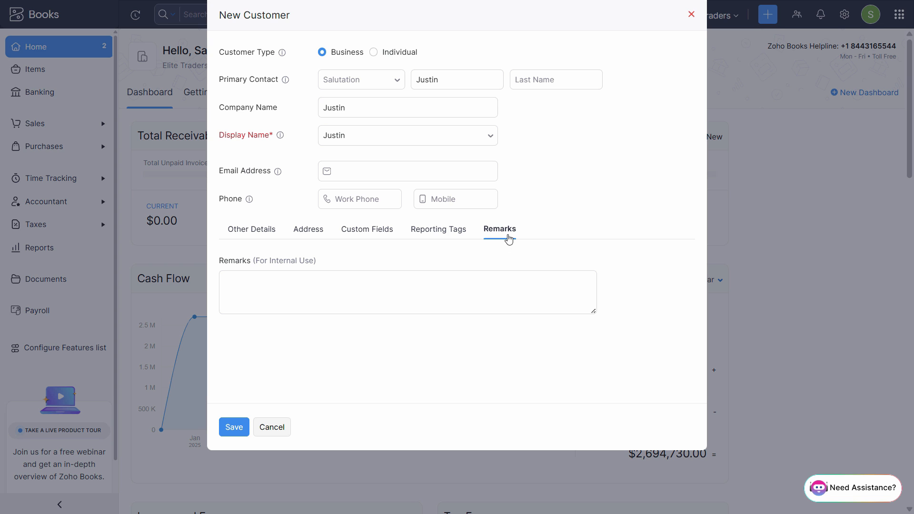
Return to the customer's other details and save the new customer
click(245, 232)
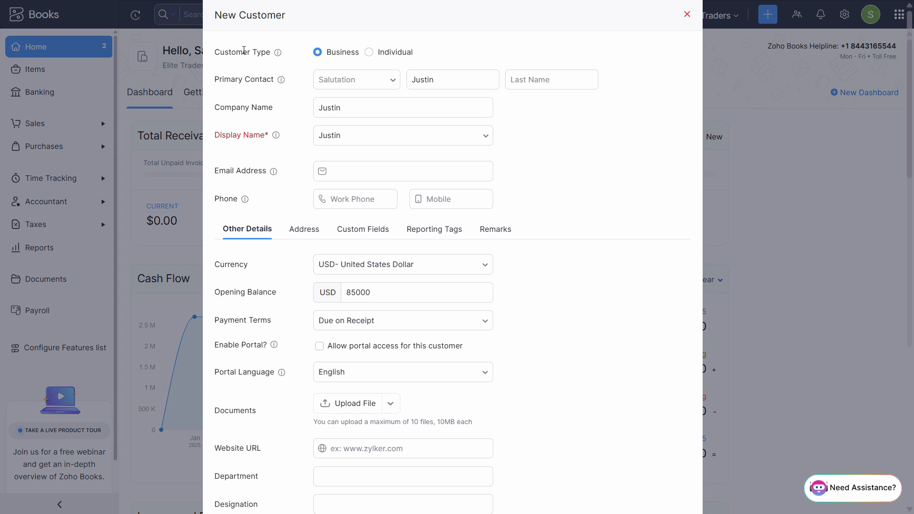
mouse_move(276, 136)
scroll(629, 363, down, 5)
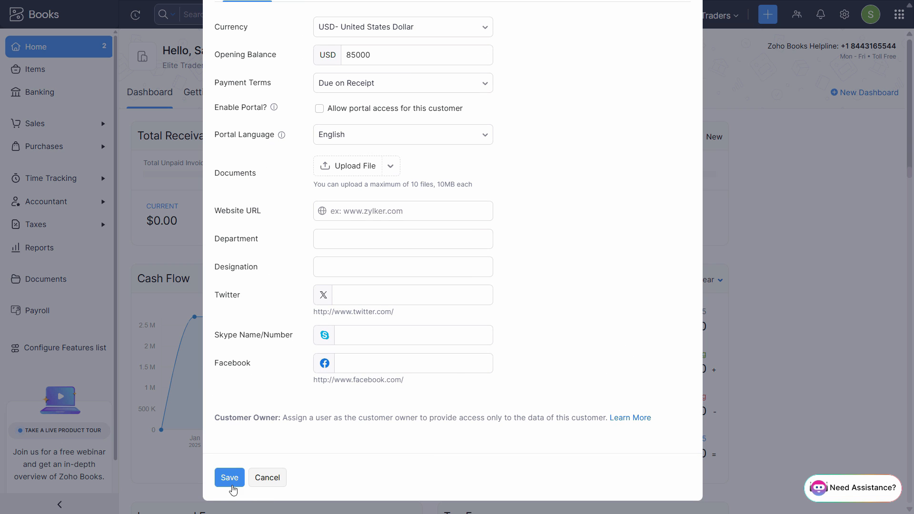
click(231, 484)
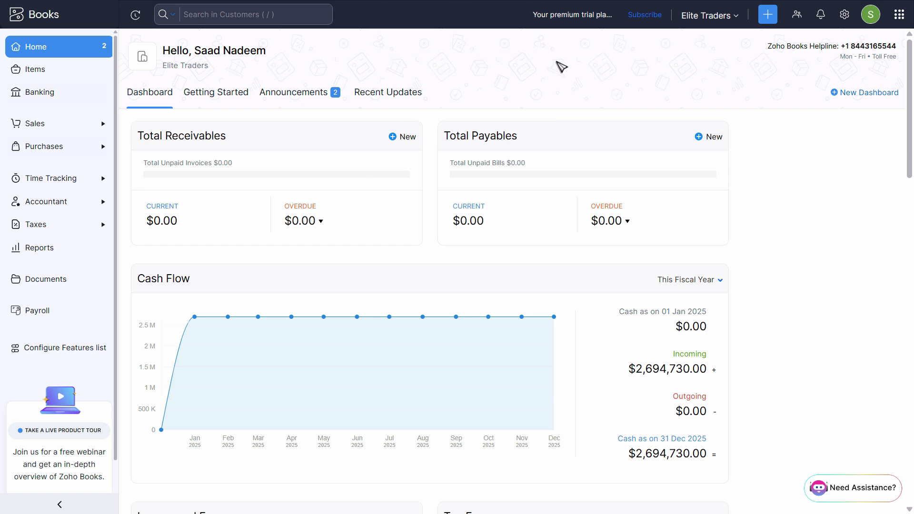
Start another new customer and use the second name from the PDF's Customer Details table as first name and display name
click(767, 14)
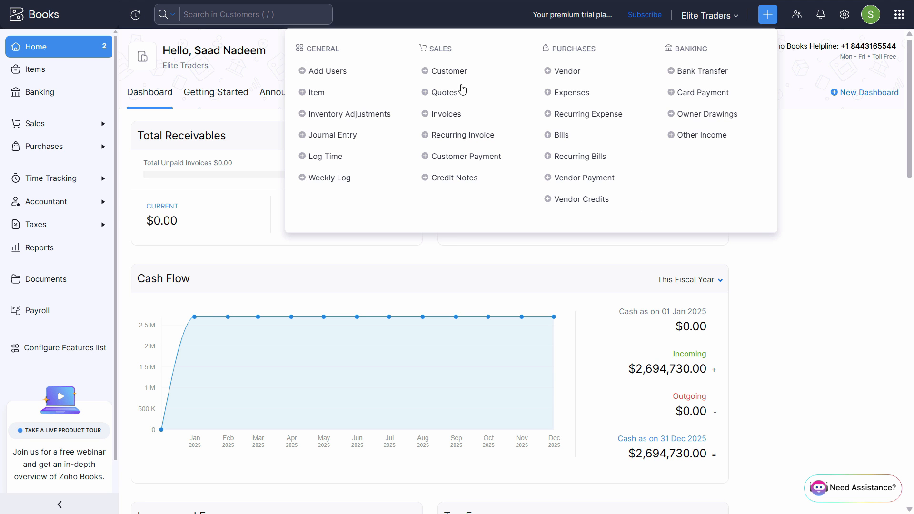
click(462, 71)
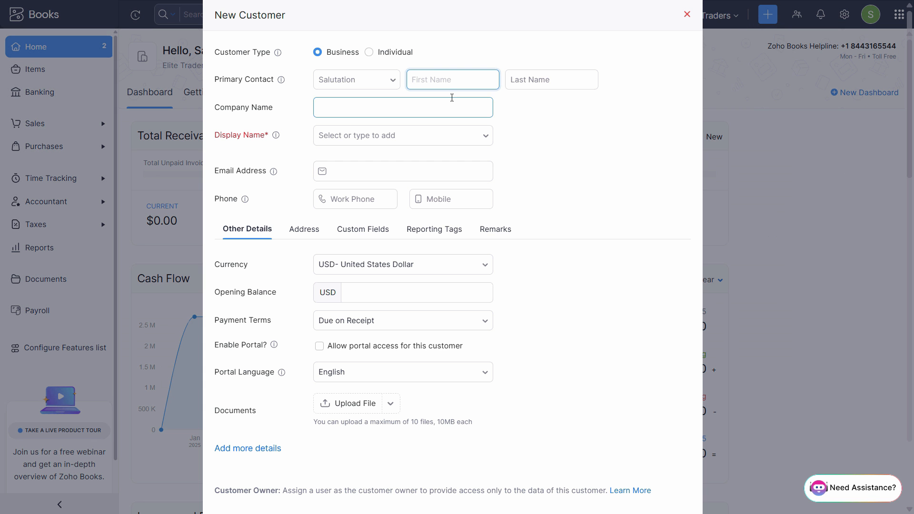
key(alt+Tab)
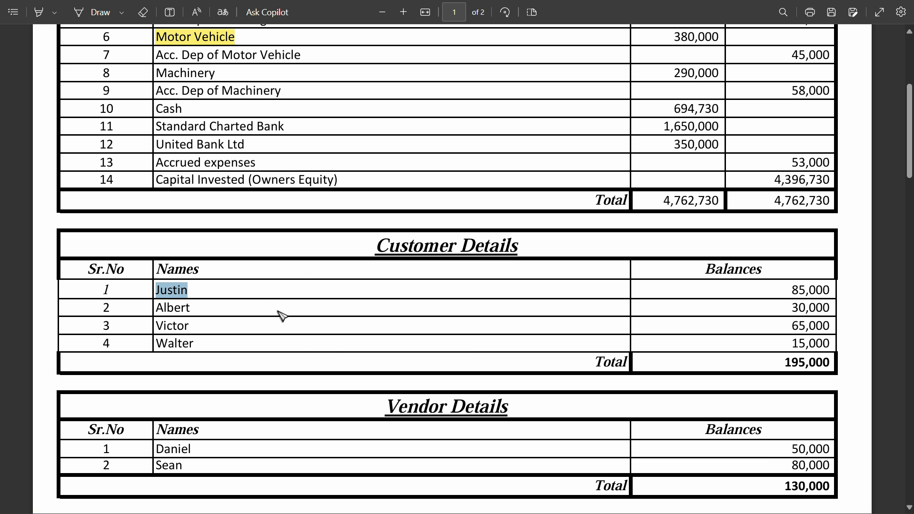
double_click(177, 309)
key(ctrl+c)
key(alt+Tab)
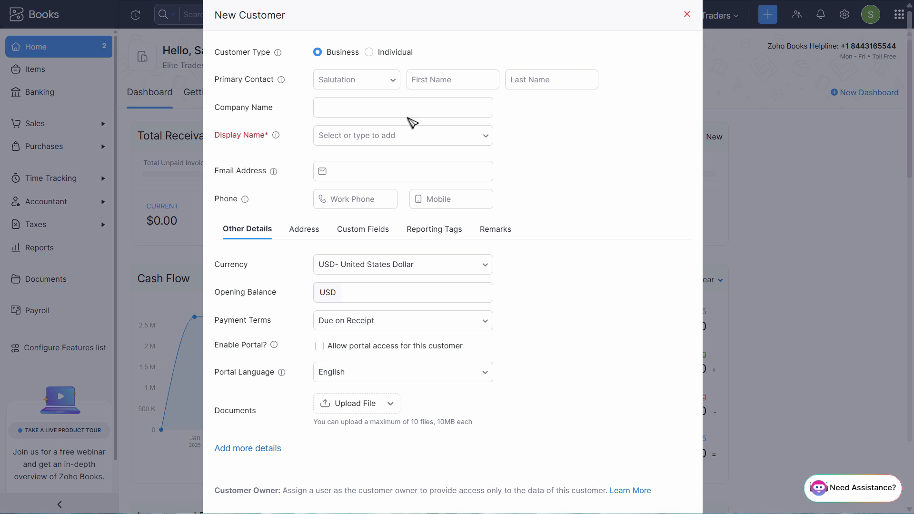
key(ctrl+v)
click(360, 141)
click(353, 167)
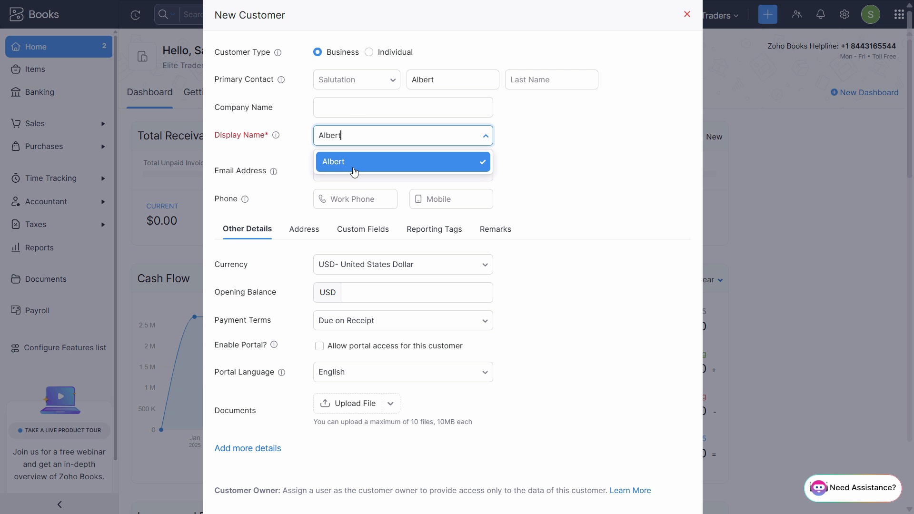
Set the second customer's opening balance to 30000 USD from the PDF table and save the customer
click(365, 295)
key(alt+Tab)
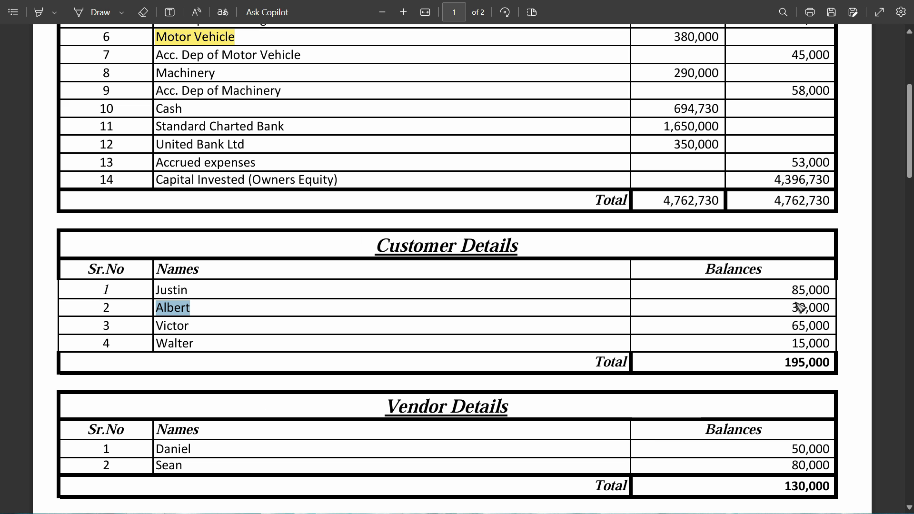
key(alt+Tab)
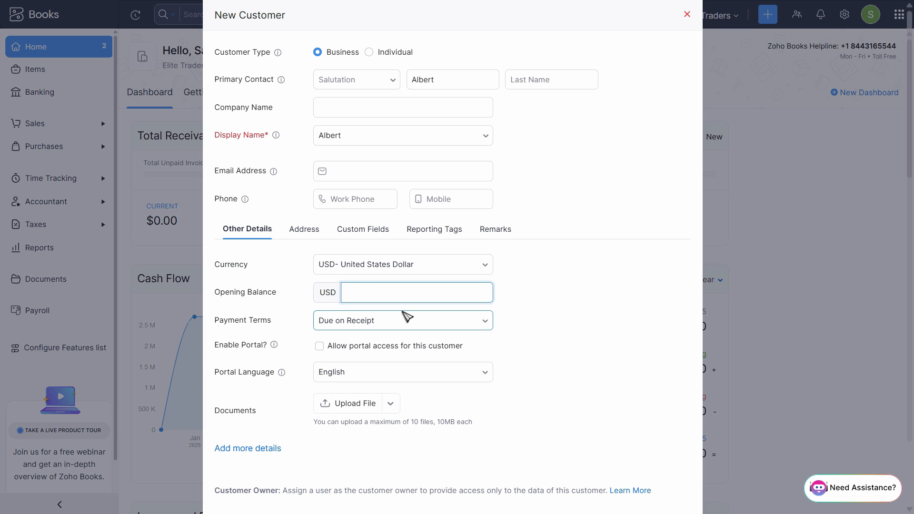
key(Tab)
scroll(414, 315, down, 2)
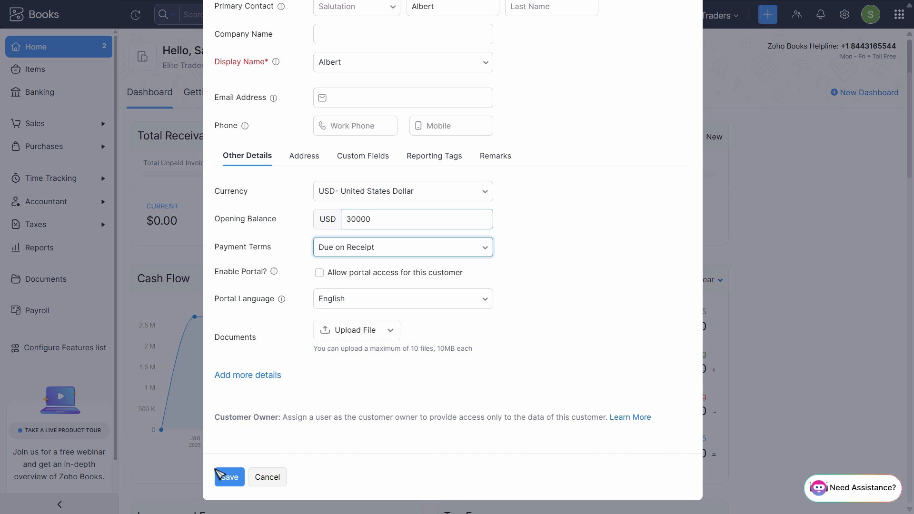
click(220, 475)
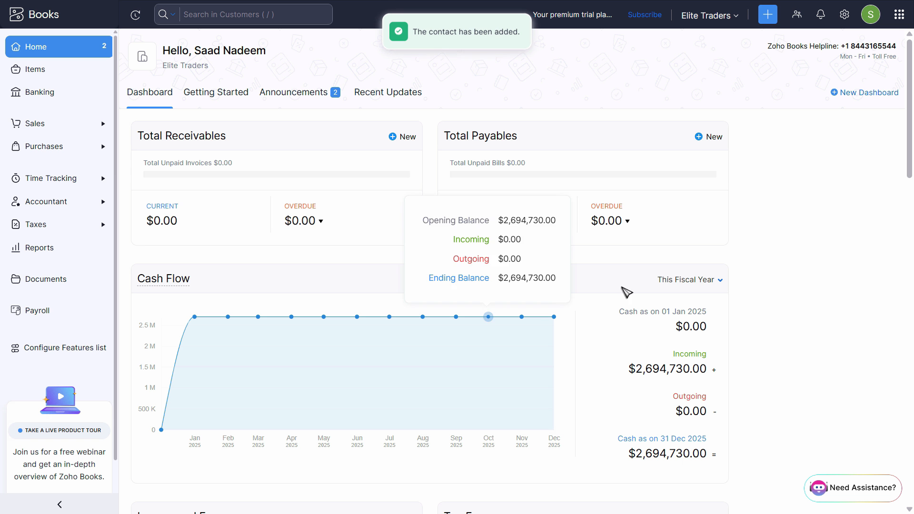
Start another new customer and use the third name from the PDF's Customer Details table as first name and display name
click(767, 15)
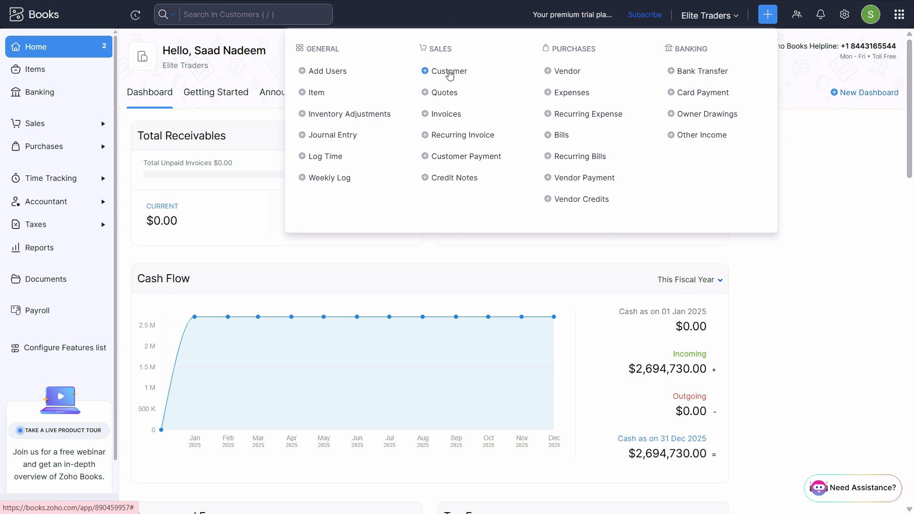
click(449, 73)
key(alt+Tab)
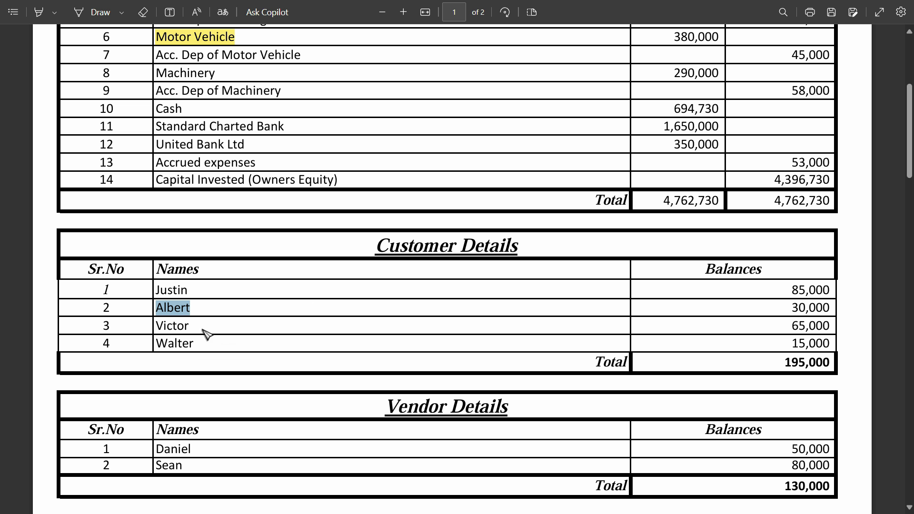
double_click(180, 326)
key(ctrl+c)
key(alt+Tab)
click(433, 80)
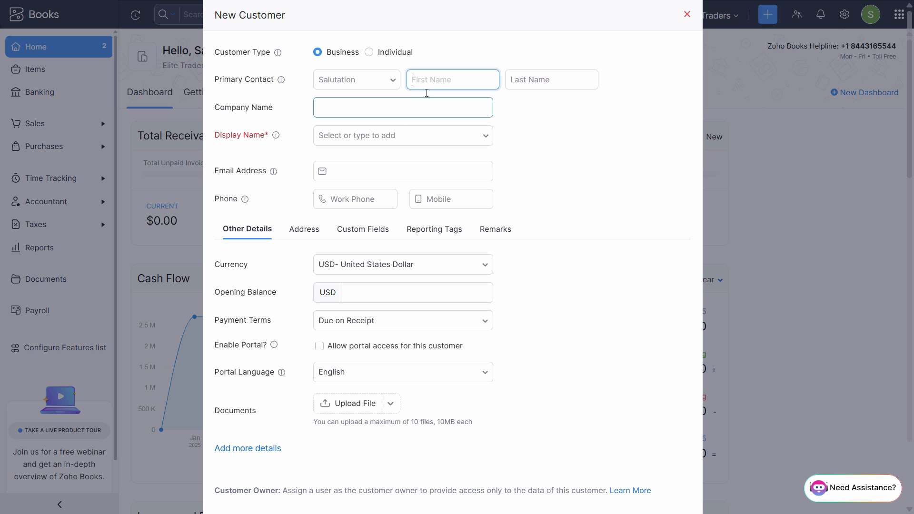
key(ctrl+v)
click(351, 172)
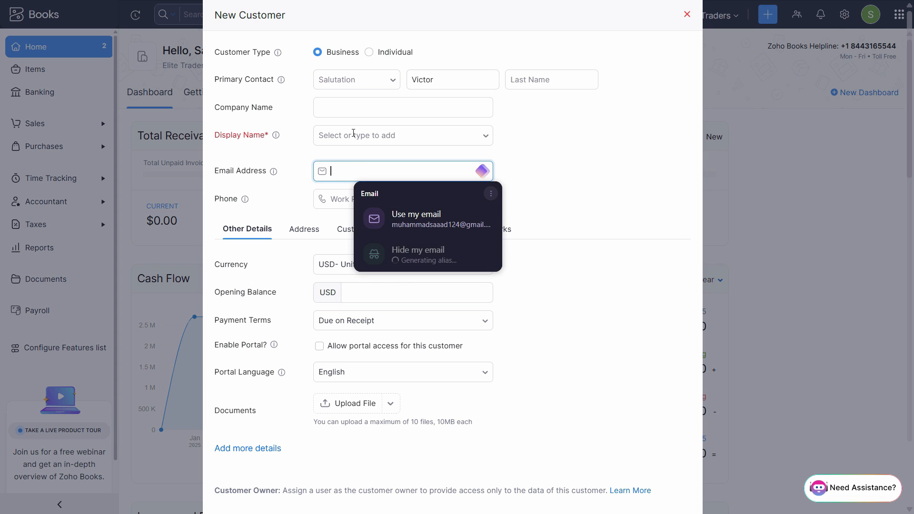
click(351, 136)
click(359, 162)
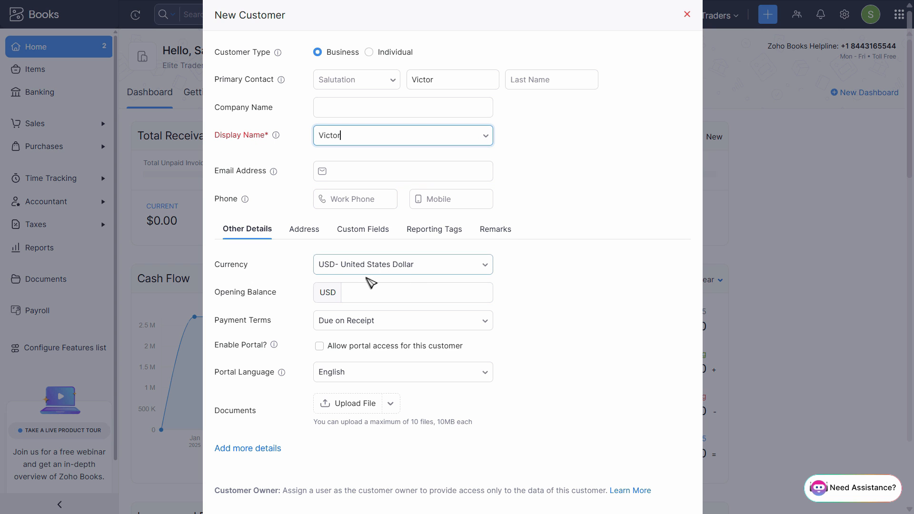
Set the third customer's opening balance to 65000 USD from the PDF table and save the customer
click(365, 292)
key(alt+Tab)
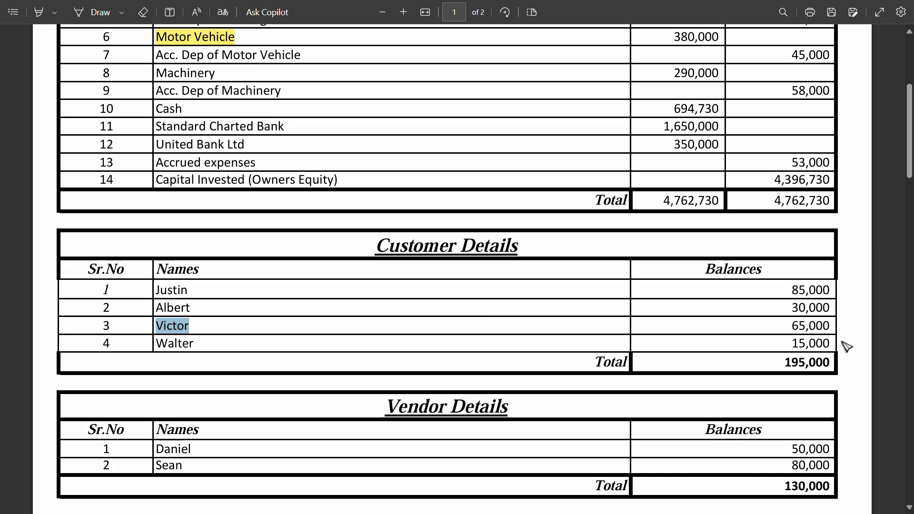
key(alt+Tab)
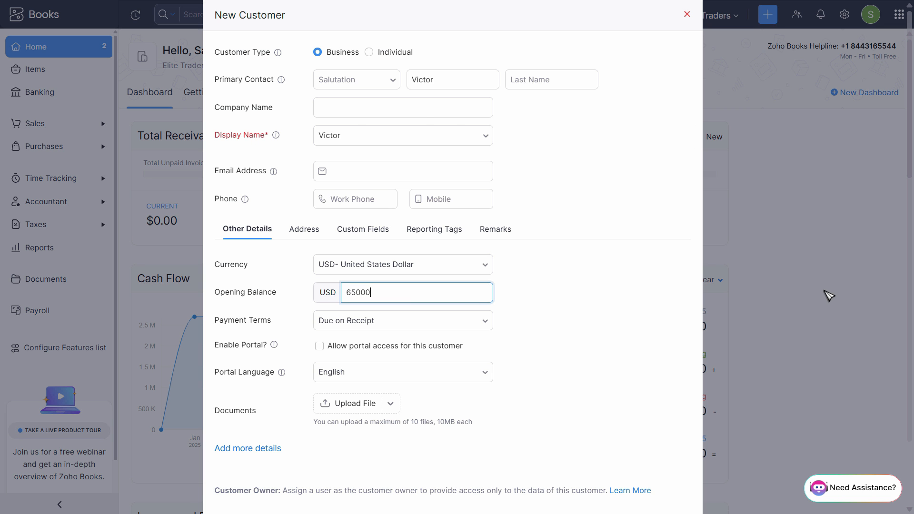
key(Return)
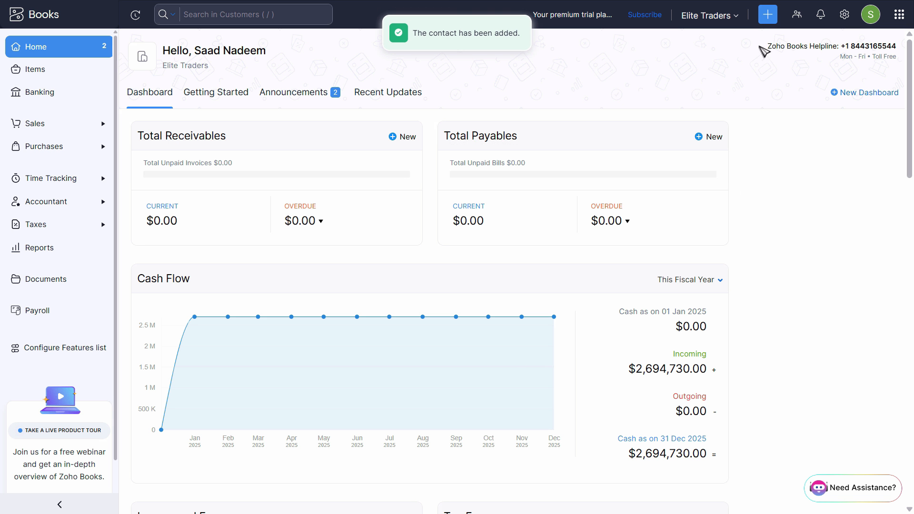
Create and save a customer with the PDF table's fourth name as first and display name and an opening balance of 15000 USD
click(768, 14)
click(450, 72)
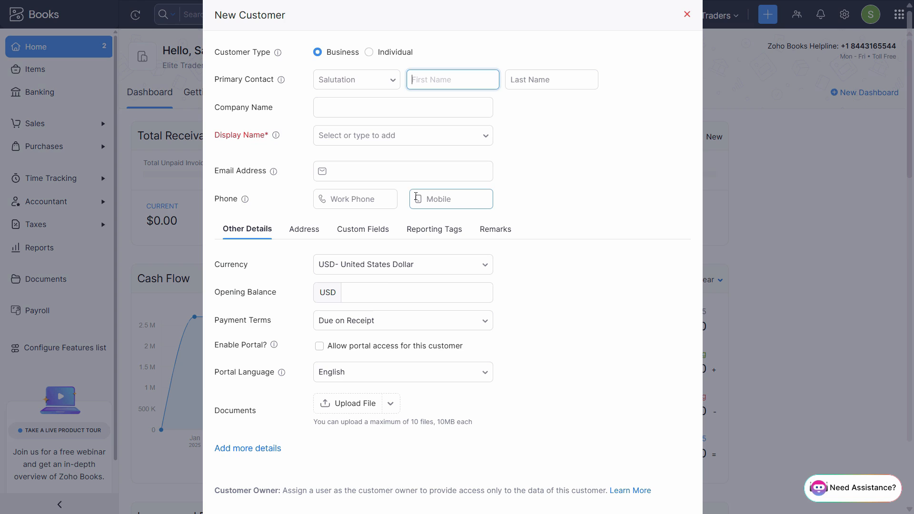
key(alt+Tab)
triple_click(171, 345)
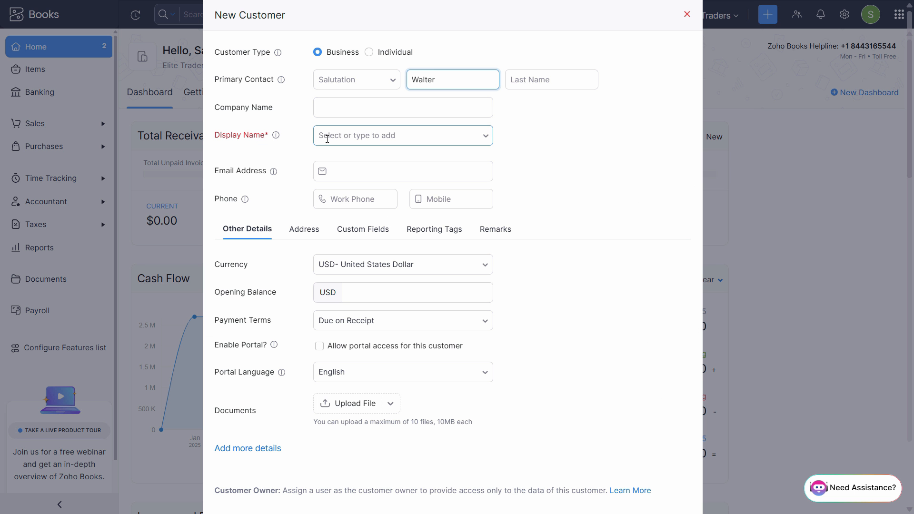
click(344, 139)
click(352, 161)
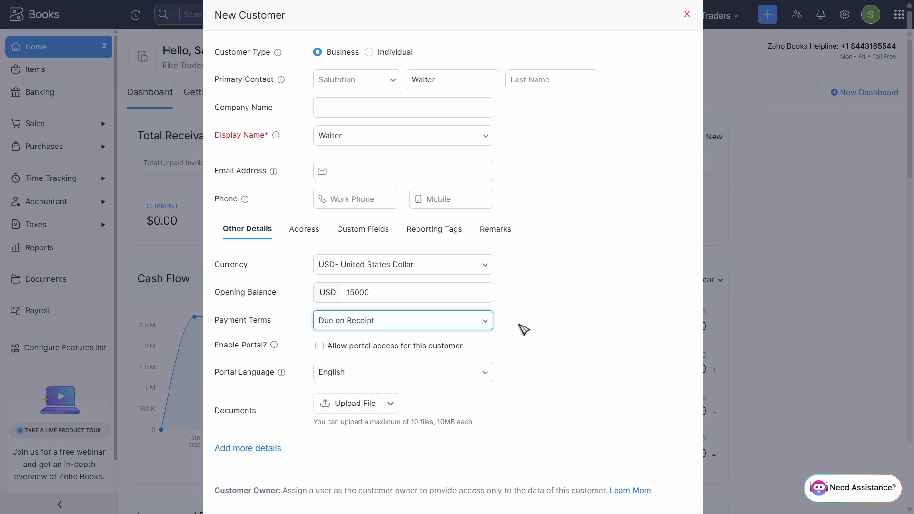
scroll(239, 486, down, 2)
click(238, 482)
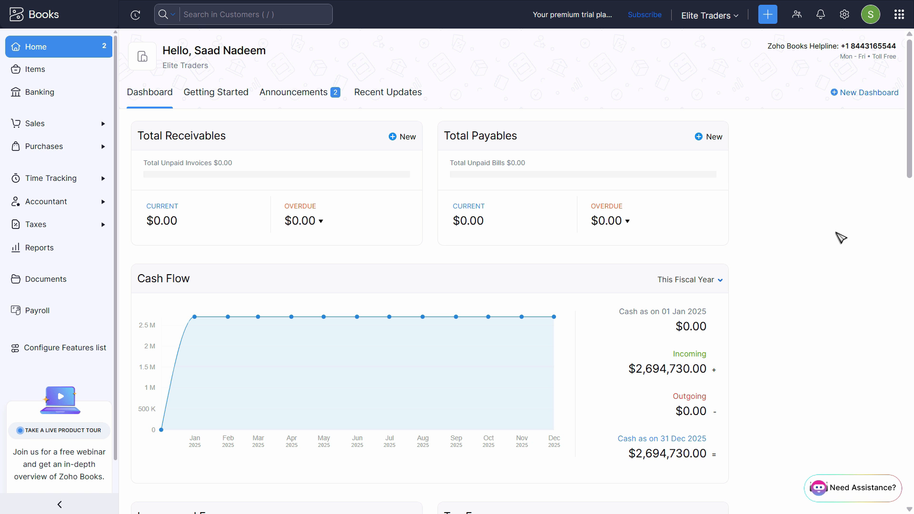
Open the Accounts Receivable account in the chart of accounts to check the customers' opening balances
click(42, 203)
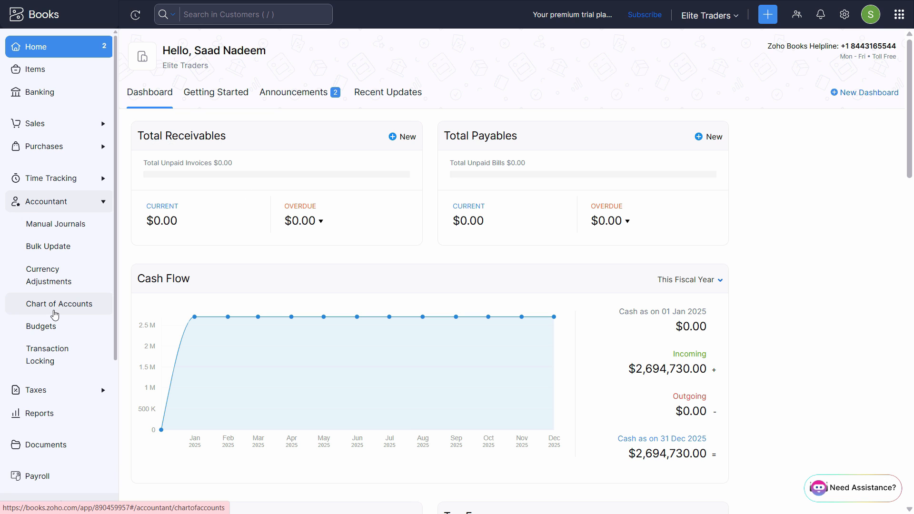
click(55, 312)
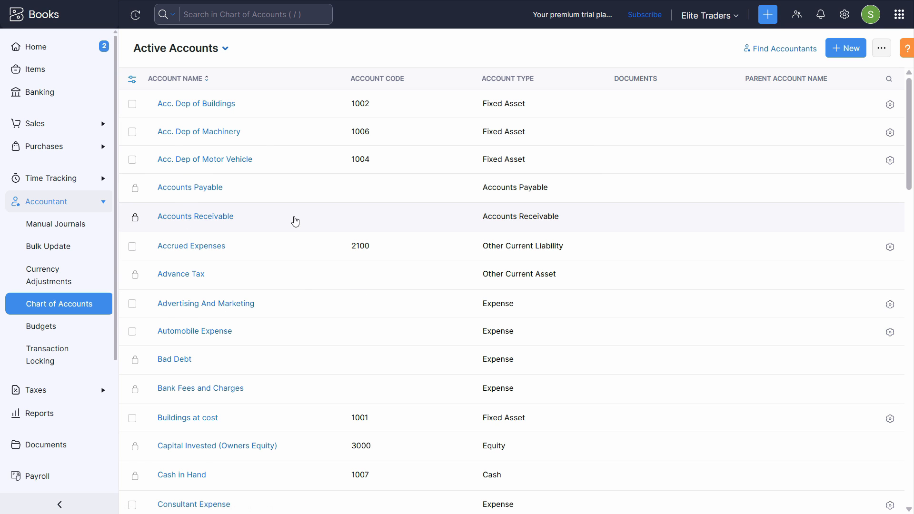
click(295, 222)
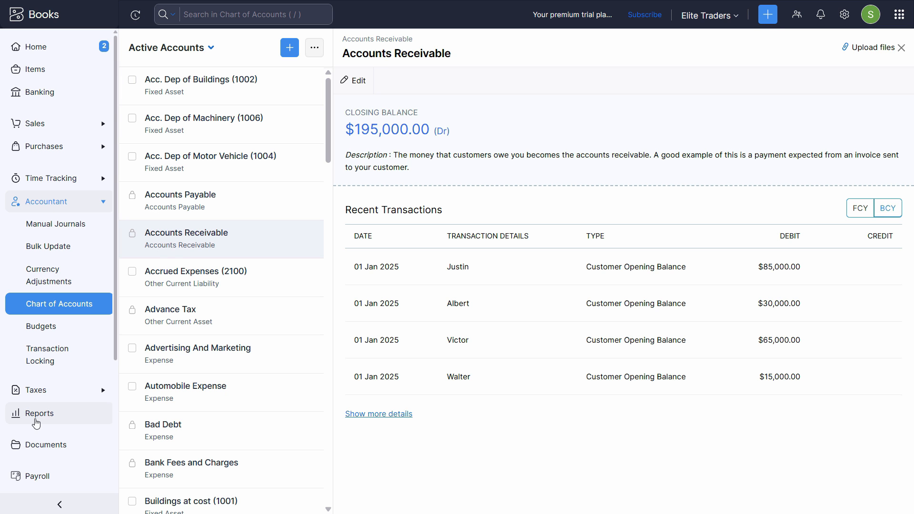
Open the Reports Center and look through the report list for the trial balance
click(37, 423)
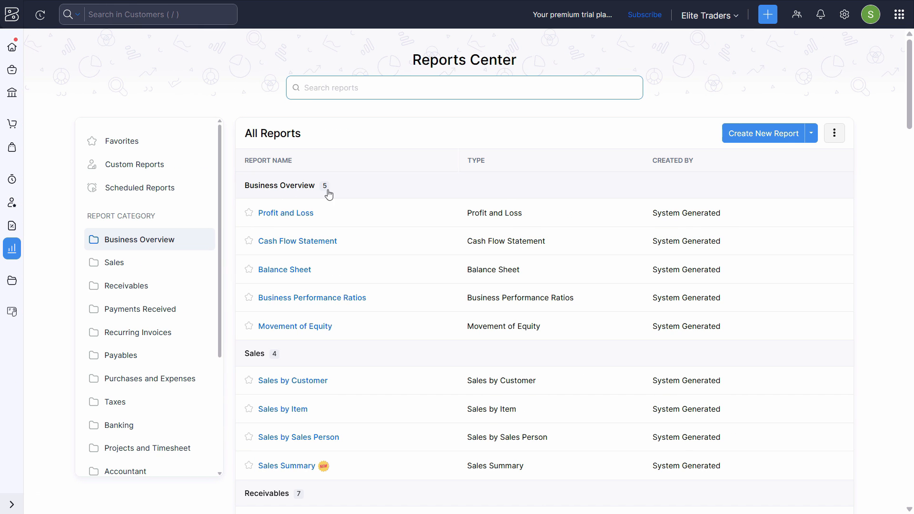
scroll(361, 285, down, 10)
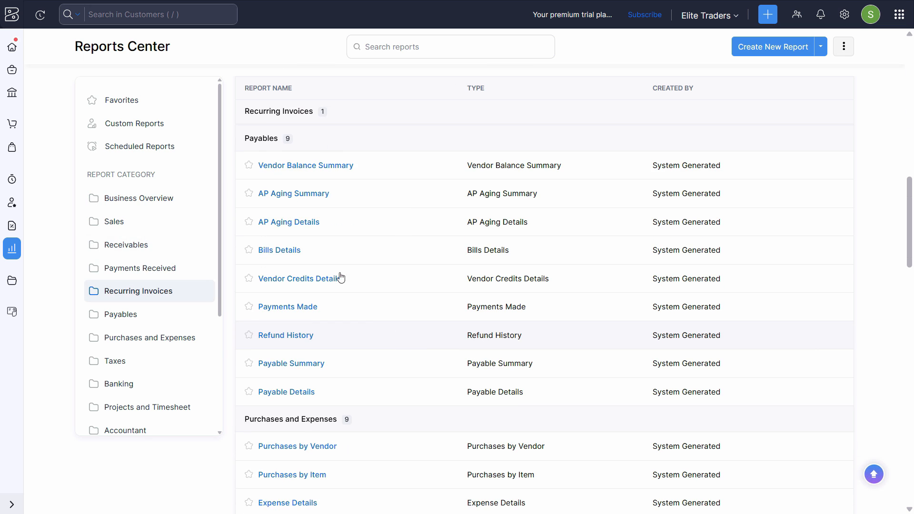
scroll(427, 285, up, 5)
scroll(428, 291, down, 7)
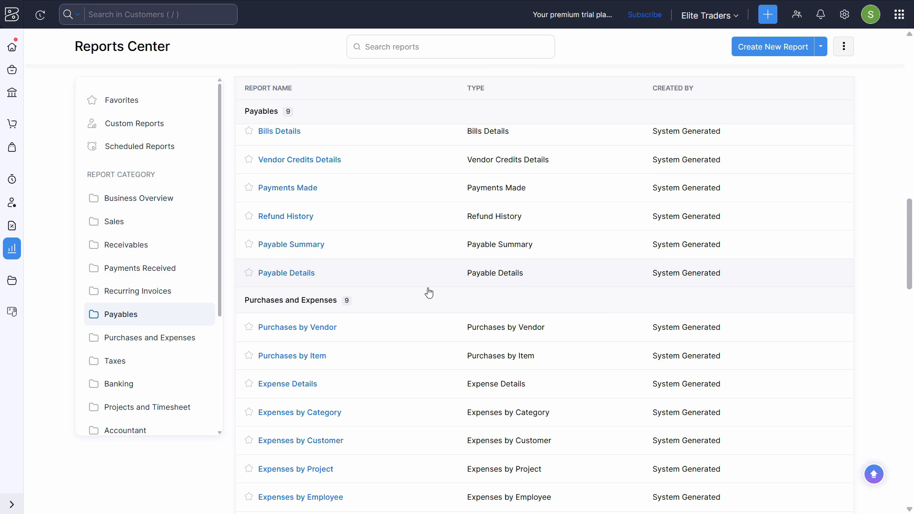
scroll(428, 291, down, 8)
Search the reports for "trial", open the Trial Balance report and review its account balances
click(454, 47)
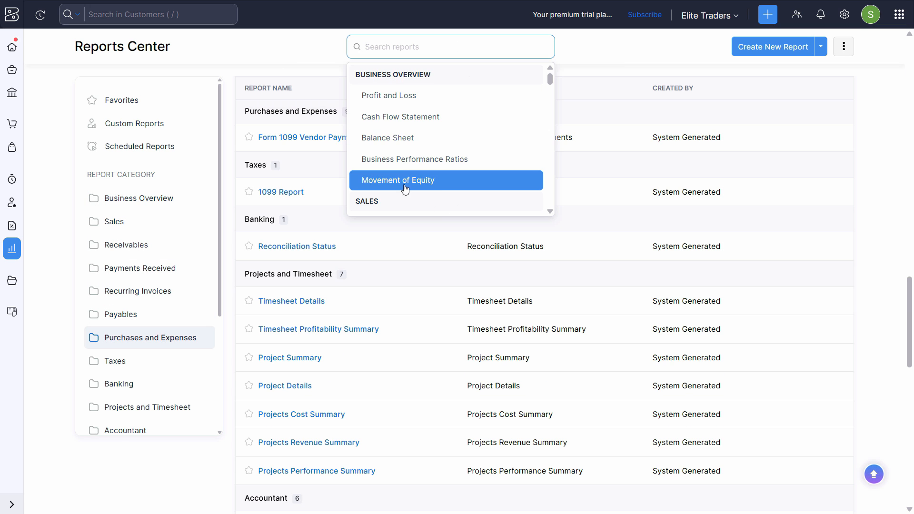
text(trial)
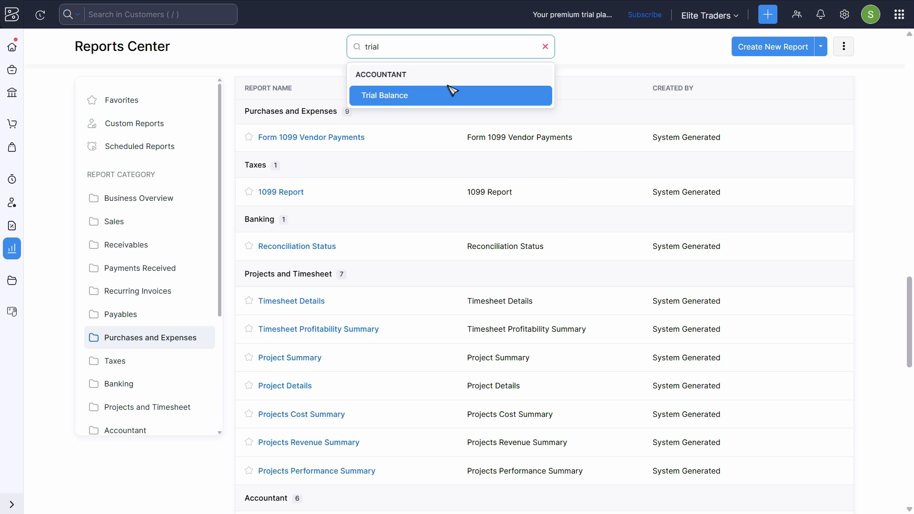
click(450, 93)
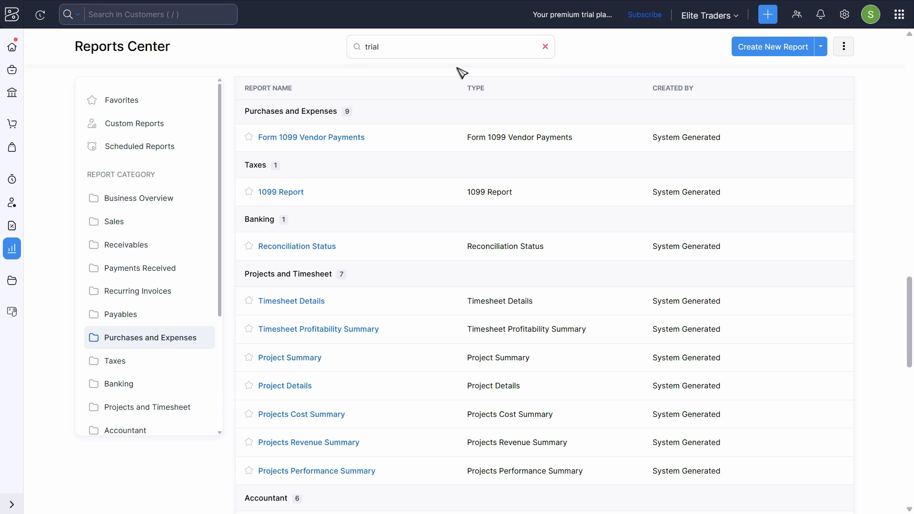
click(475, 47)
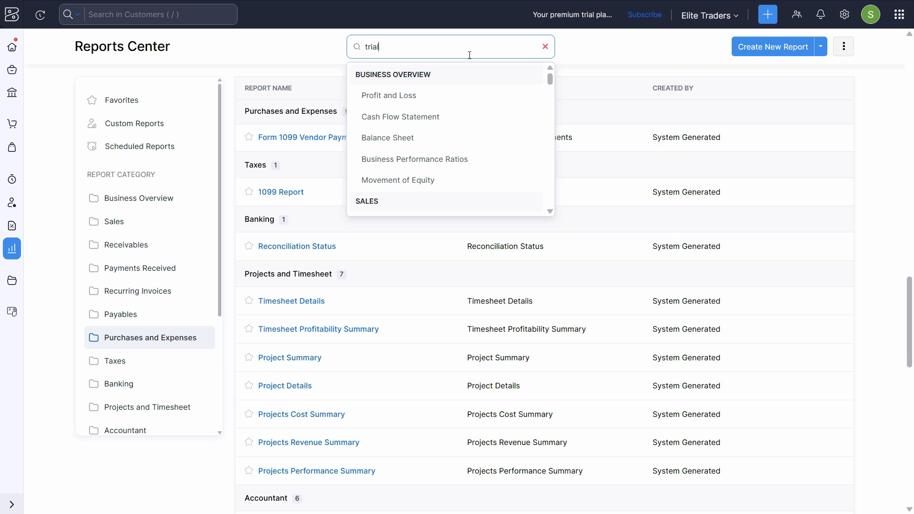
click(451, 96)
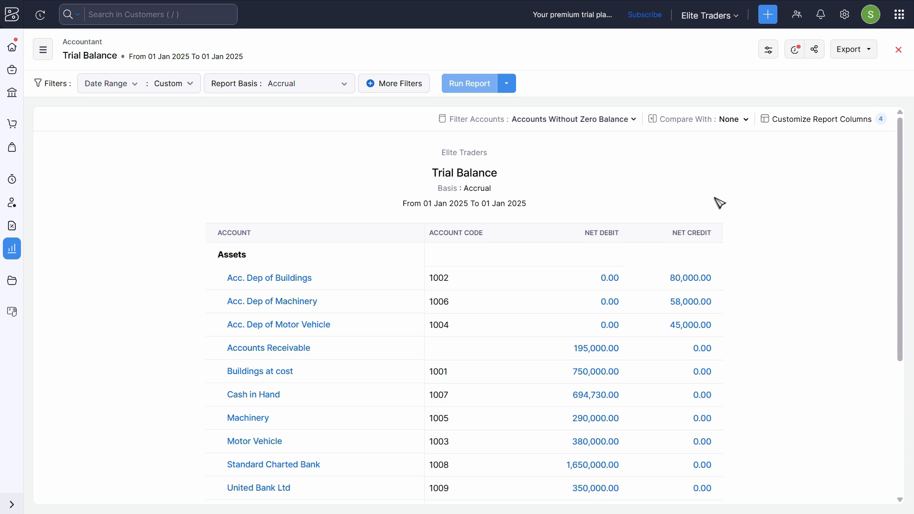
scroll(719, 203, down, 4)
scroll(743, 321, up, 2)
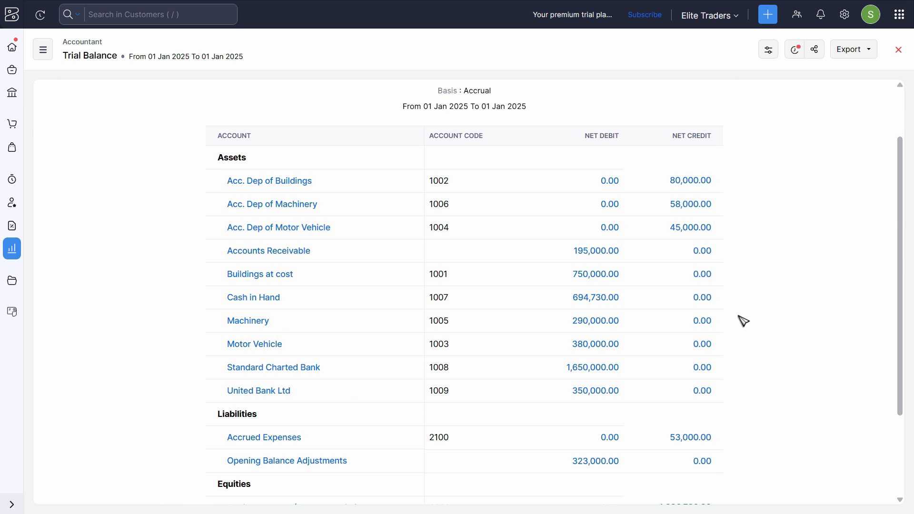